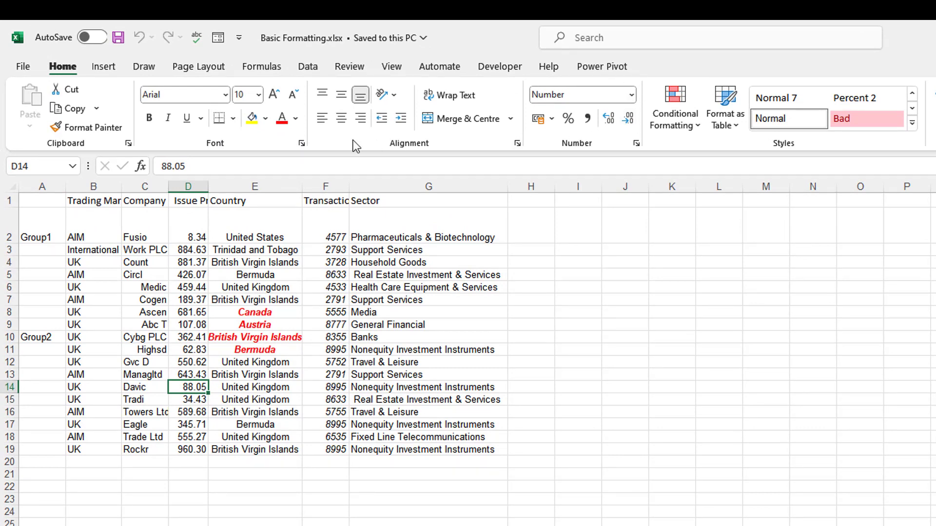
# Autofit the widths of columns A through G to their contents
pyautogui.moveTo(42, 200); pyautogui.dragTo(385, 200)
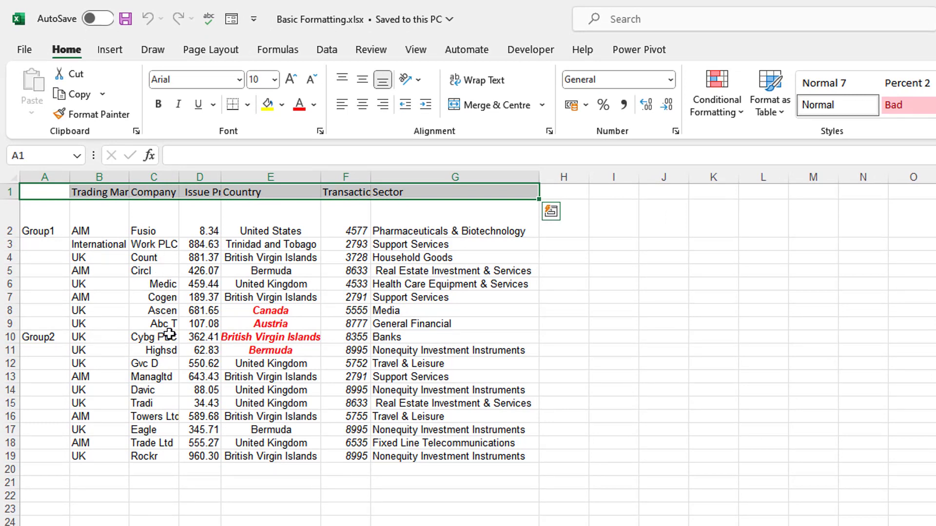
pyautogui.click(419, 488)
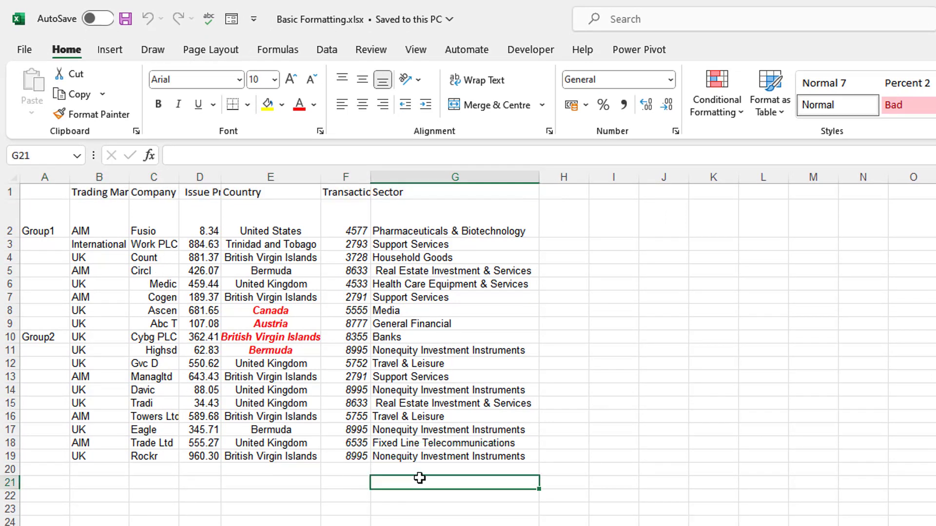
pyautogui.moveTo(58, 179); pyautogui.dragTo(495, 177)
pyautogui.doubleClick(540, 177)
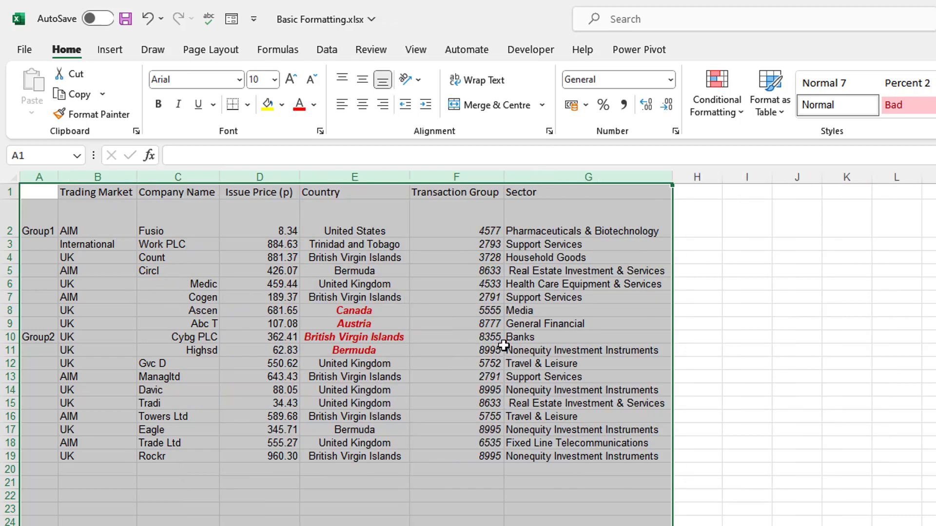
# Fill the header cells A1:G1 with light blue and make their text bold
pyautogui.moveTo(551, 189); pyautogui.dragTo(40, 192)
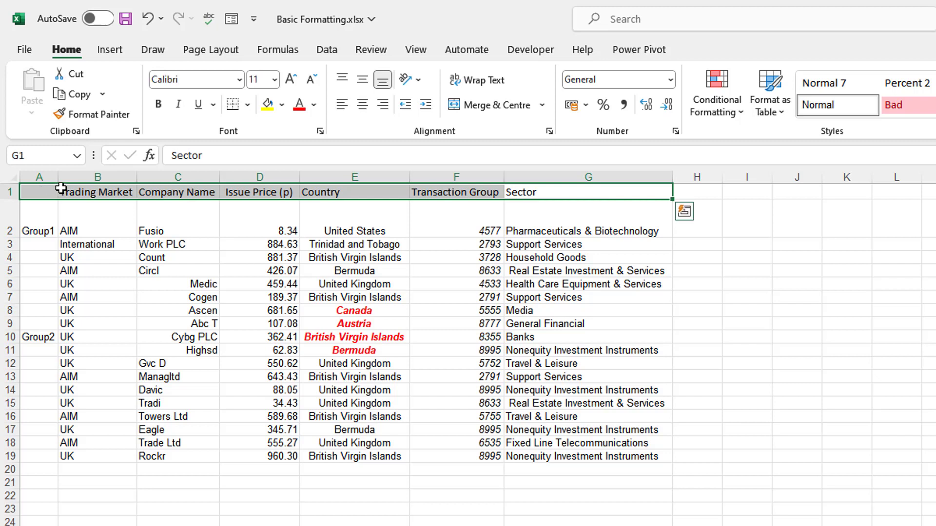
pyautogui.click(286, 109)
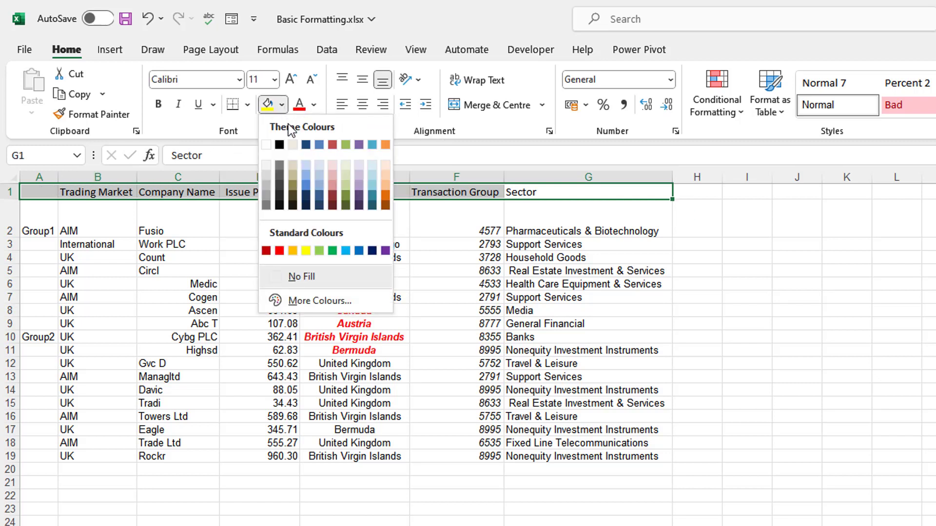
pyautogui.click(318, 174)
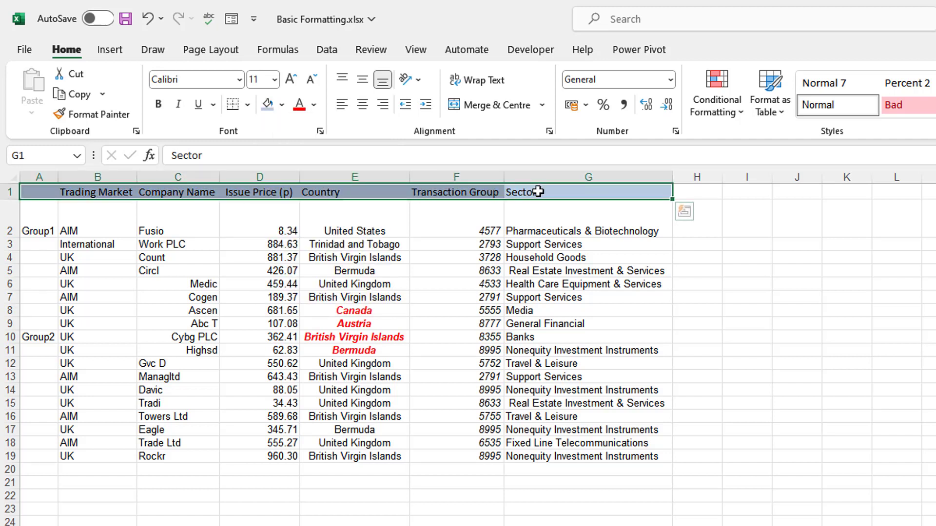
pyautogui.moveTo(538, 191); pyautogui.dragTo(43, 193)
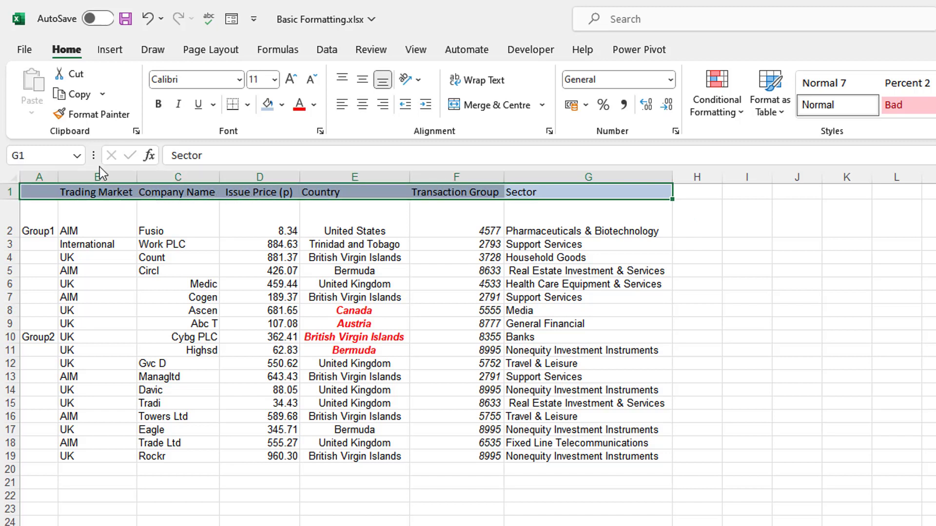
pyautogui.click(157, 105)
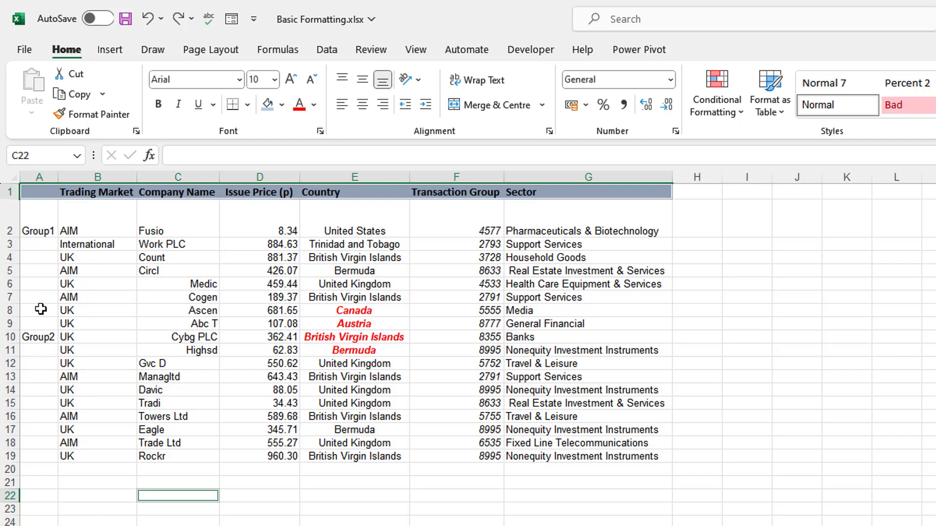
# Replace the group label in A2 with 1 and fill that value down to A9
pyautogui.click(39, 229)
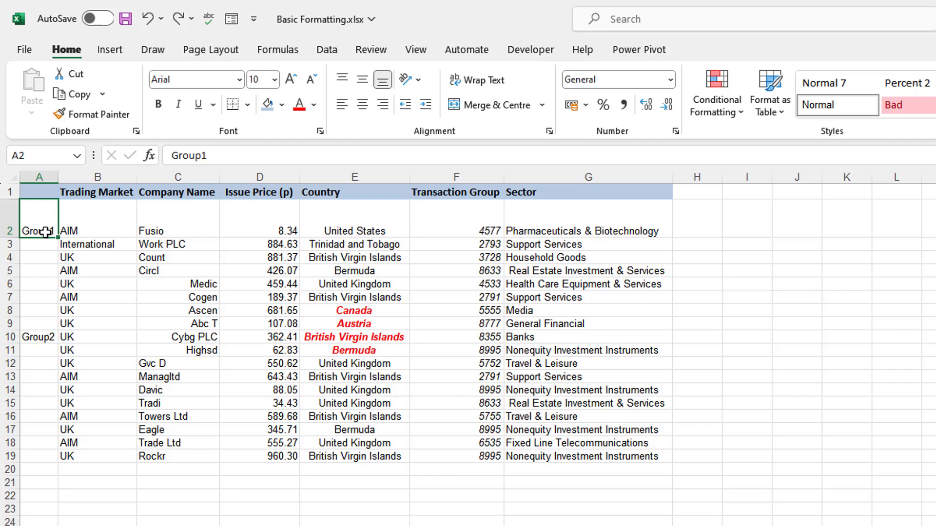
pyautogui.write('1')
pyautogui.press('Return')
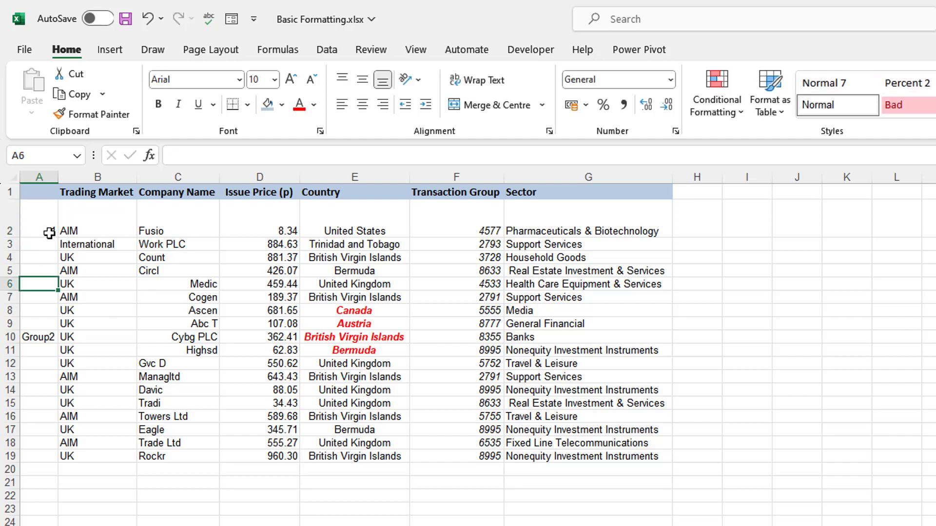
pyautogui.click(48, 232)
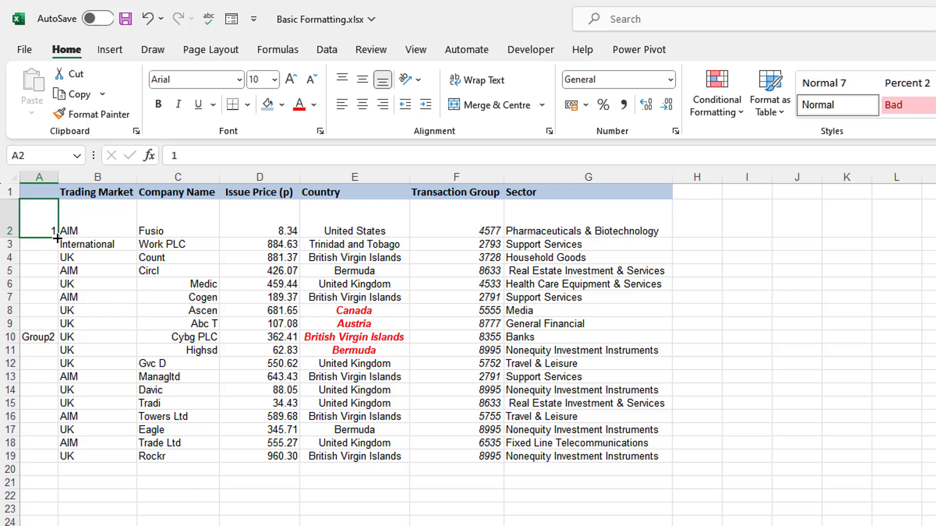
pyautogui.moveTo(57, 237); pyautogui.dragTo(54, 330)
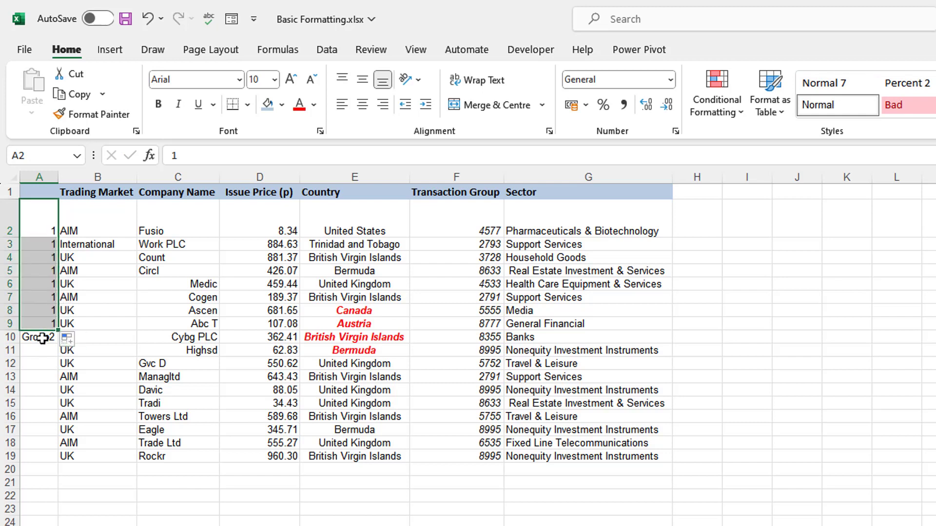
# Replace the group label in A10 with 2 and fill that value down to A19
pyautogui.click(43, 338)
pyautogui.write('2')
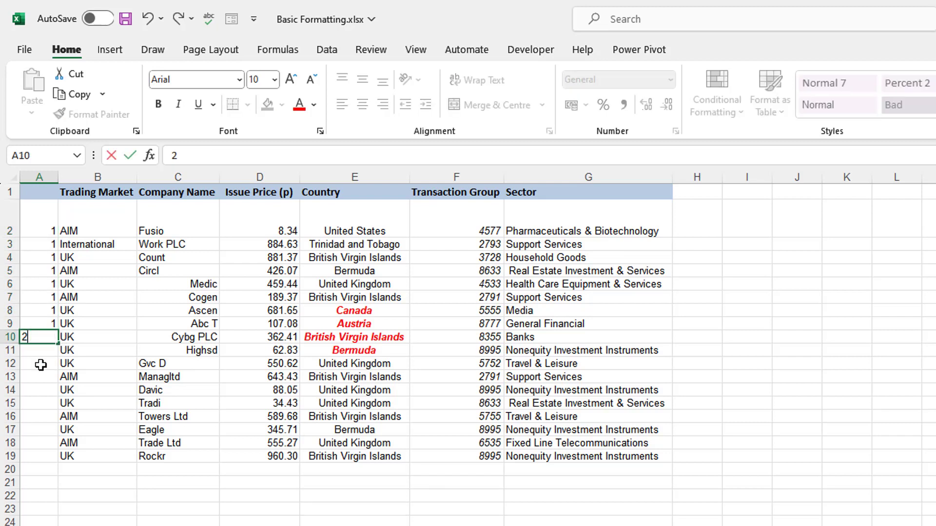
pyautogui.click(39, 363)
pyautogui.click(48, 337)
pyautogui.moveTo(57, 345); pyautogui.dragTo(59, 464)
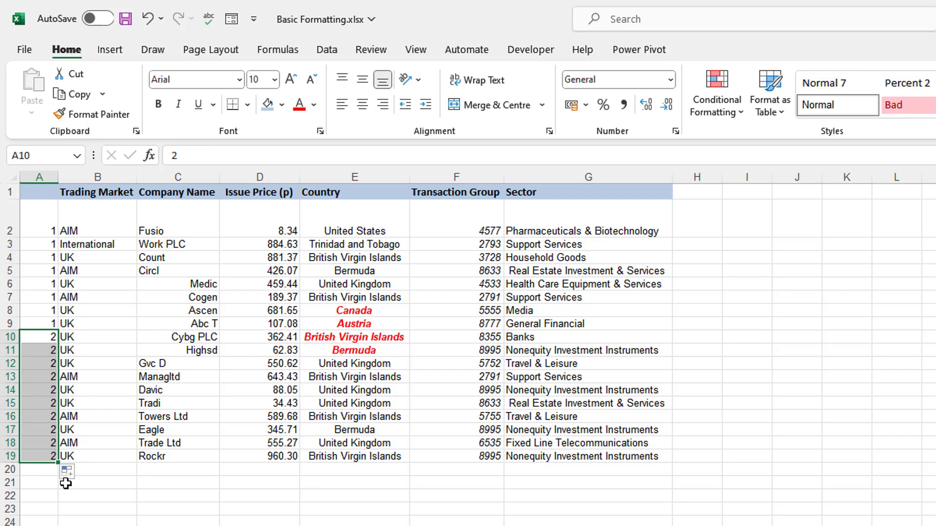
pyautogui.click(66, 483)
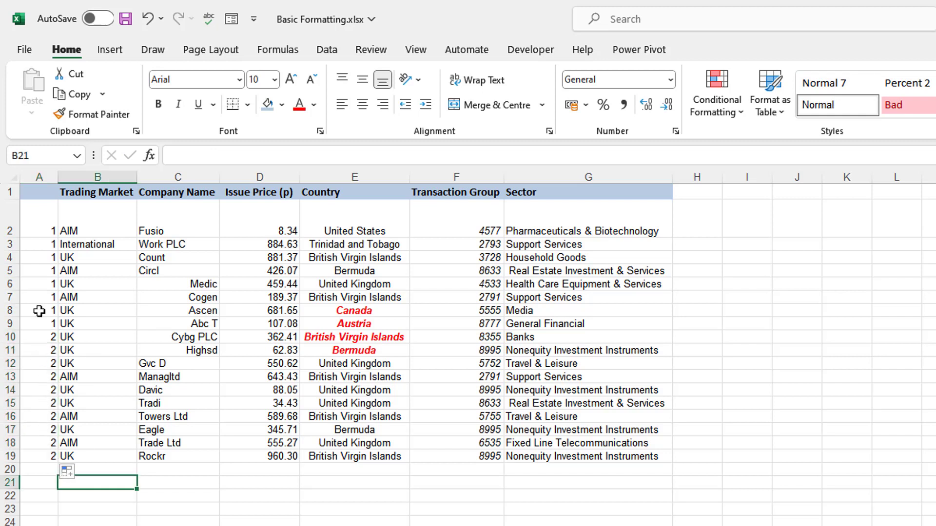
# Enter the header "Group" in cell A1
pyautogui.click(42, 221)
pyautogui.click(42, 191)
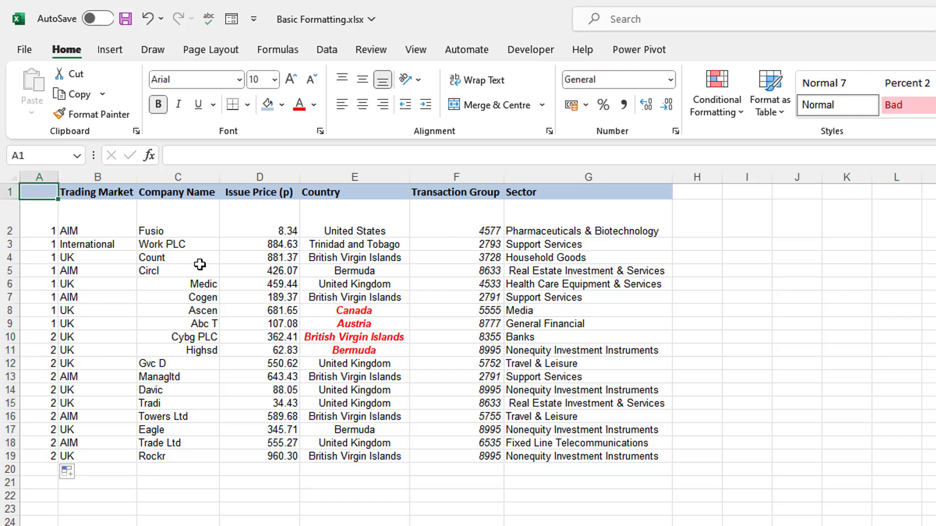
pyautogui.write('Group')
pyautogui.press('Return')
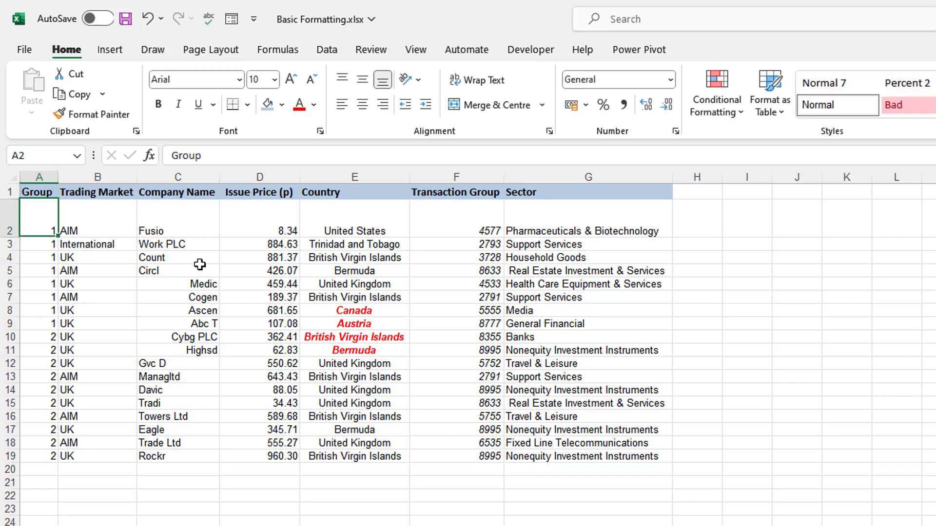
pyautogui.click(253, 525)
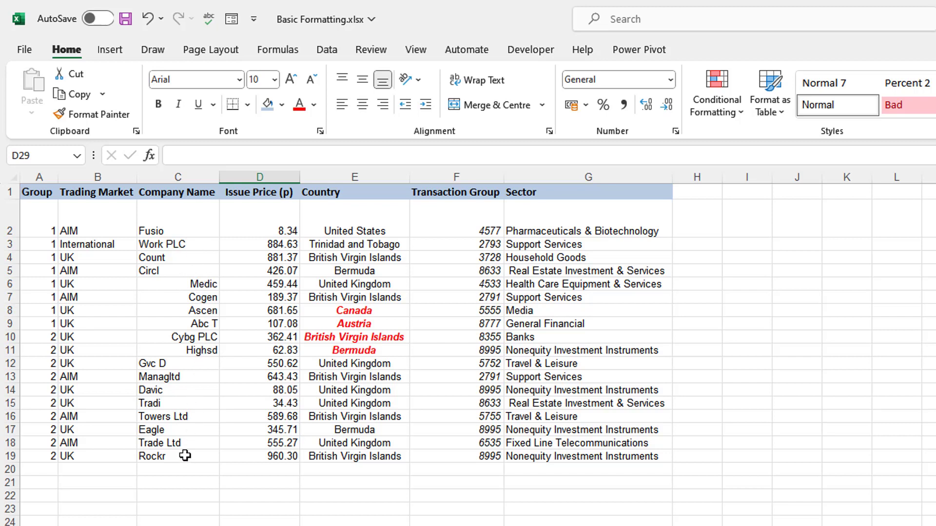
# Left-align the whole Company Name column
pyautogui.moveTo(188, 213); pyautogui.dragTo(167, 455)
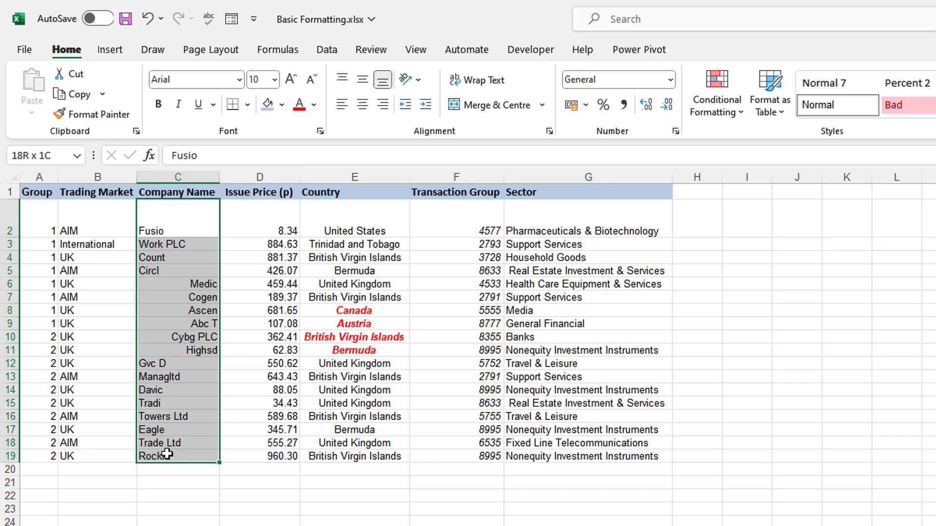
pyautogui.click(181, 177)
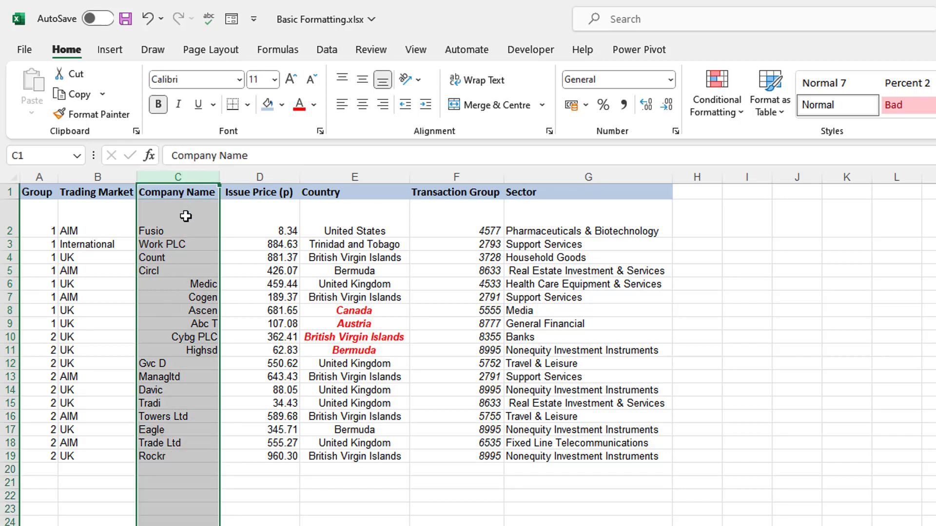
pyautogui.click(195, 495)
pyautogui.click(189, 185)
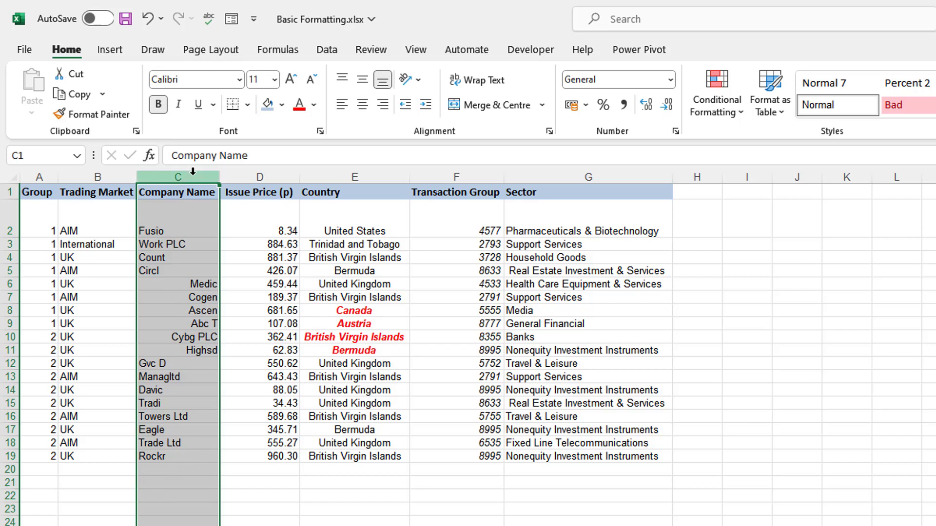
pyautogui.click(342, 108)
# Try the £ English (United Kingdom) accounting format on the Issue Price column and undo it
pyautogui.moveTo(274, 229); pyautogui.dragTo(260, 449)
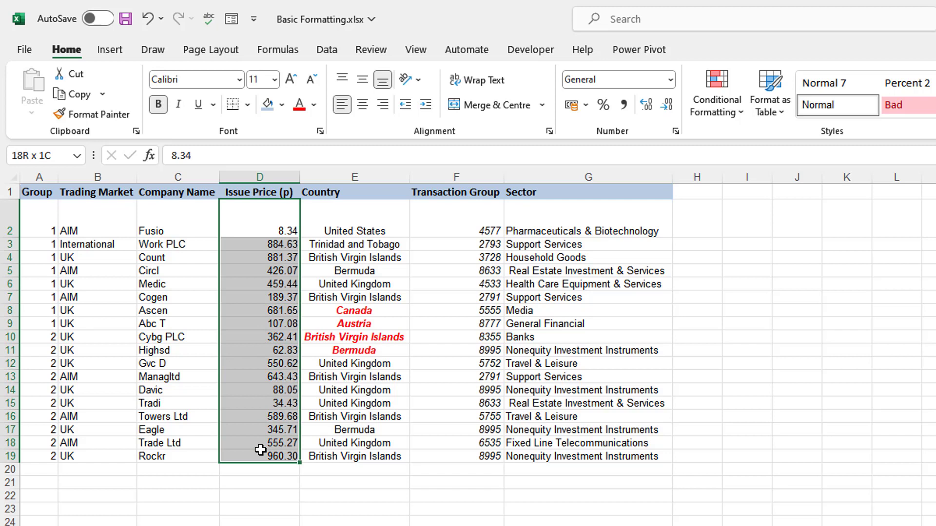
pyautogui.moveTo(263, 450); pyautogui.dragTo(262, 449)
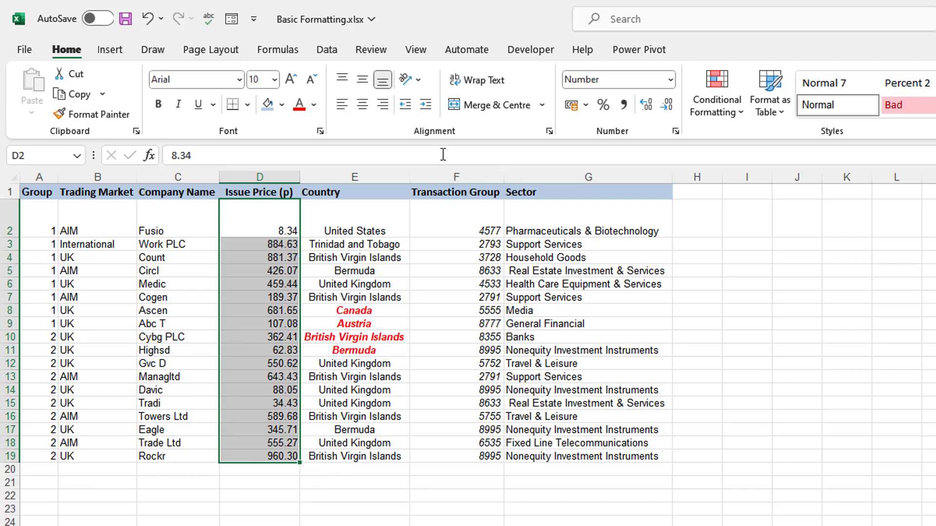
pyautogui.click(280, 174)
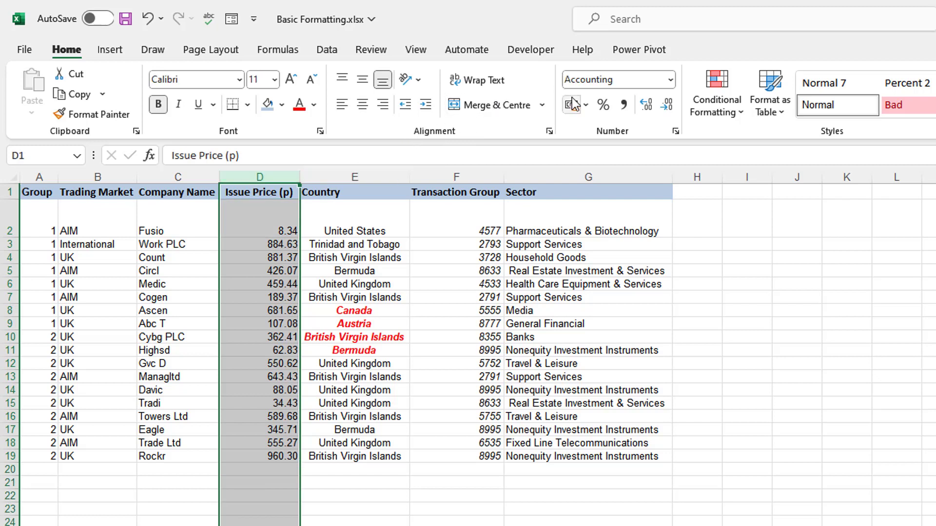
pyautogui.click(585, 105)
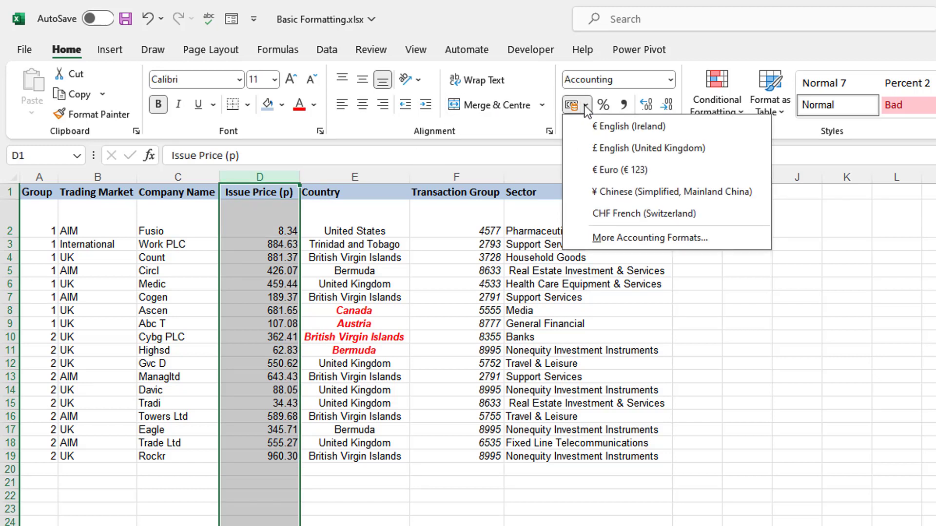
pyautogui.click(596, 148)
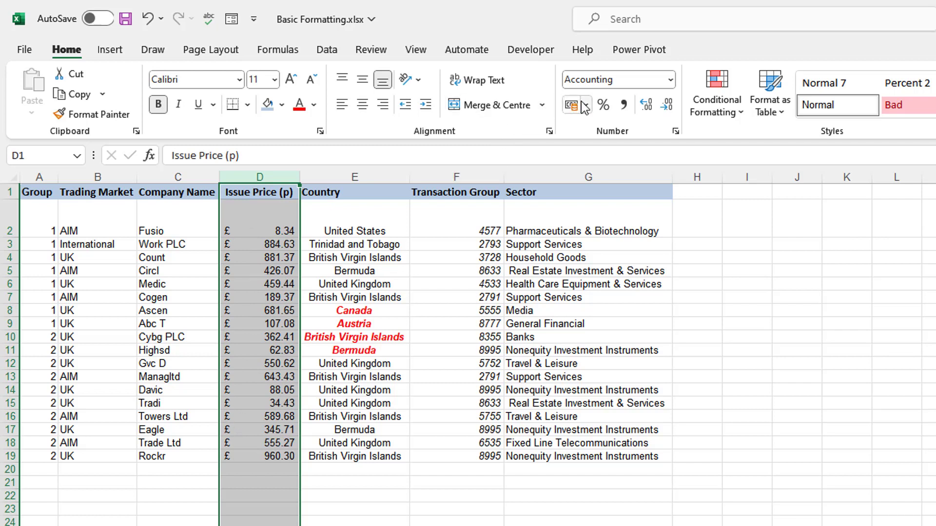
pyautogui.hotkey('ctrl', 'z')
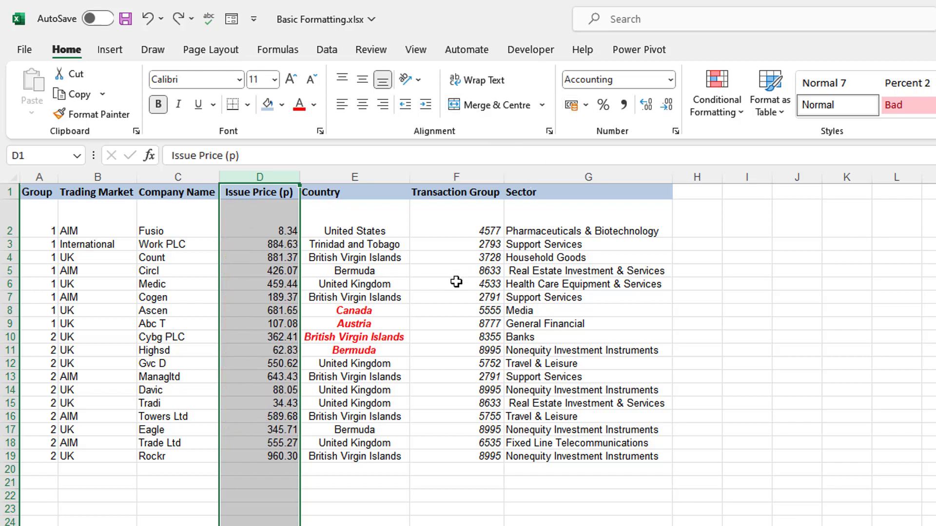
pyautogui.click(288, 347)
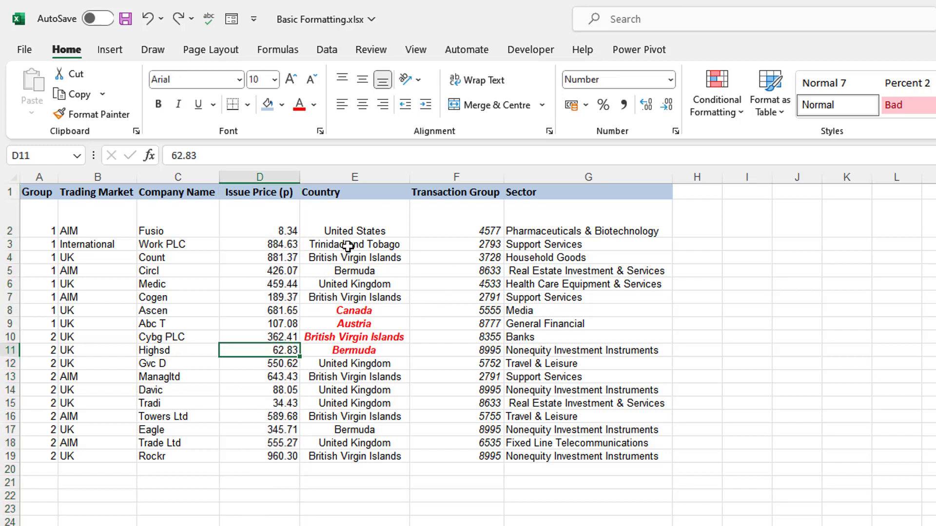
# Change the font colour of the country names in E8:E11 to black and remove their bold formatting
pyautogui.moveTo(358, 225); pyautogui.dragTo(341, 456)
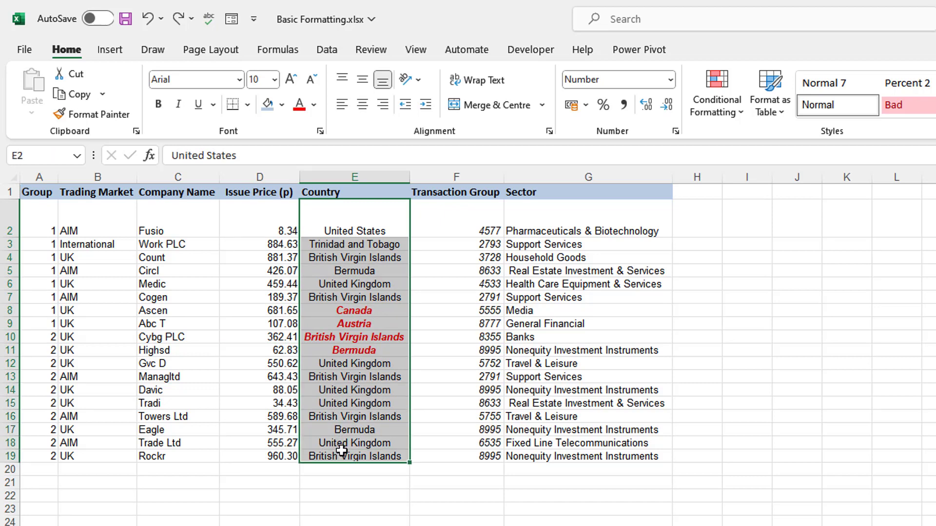
pyautogui.click(354, 313)
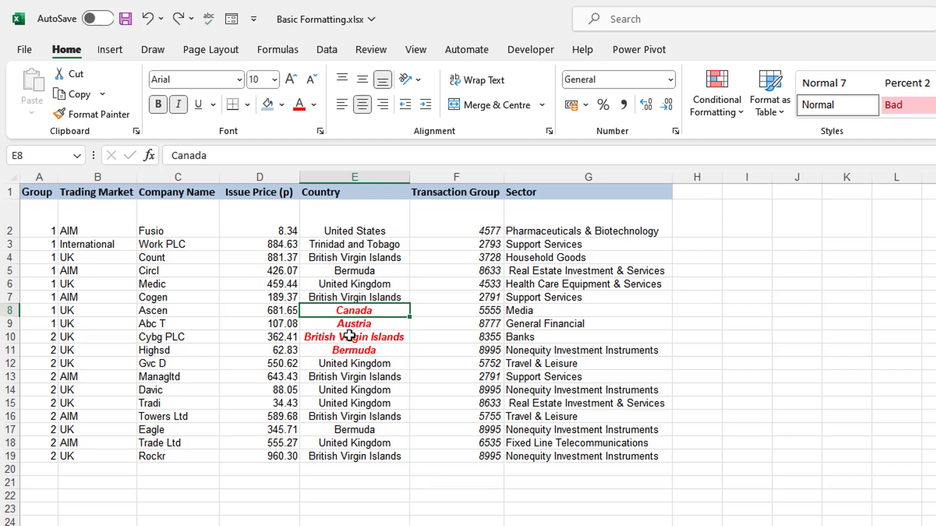
pyautogui.click(349, 337)
pyautogui.click(348, 347)
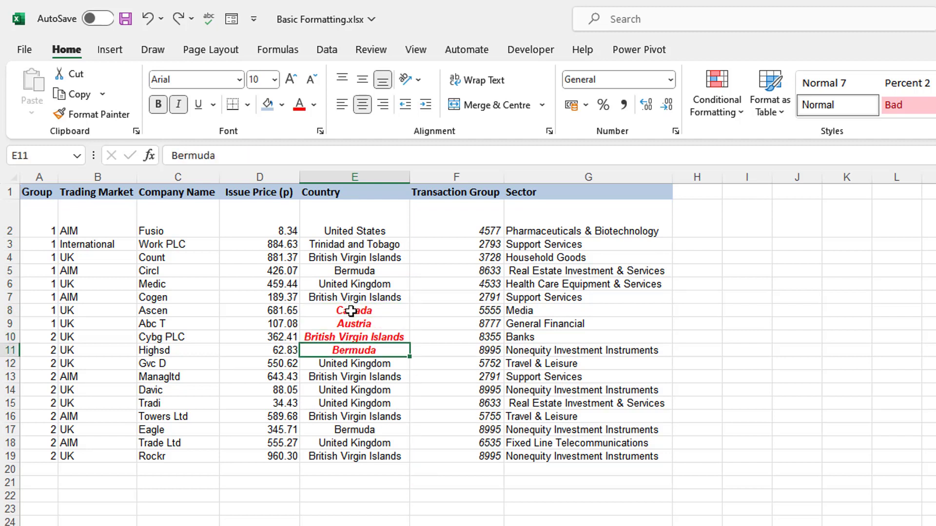
pyautogui.moveTo(351, 311); pyautogui.dragTo(351, 350)
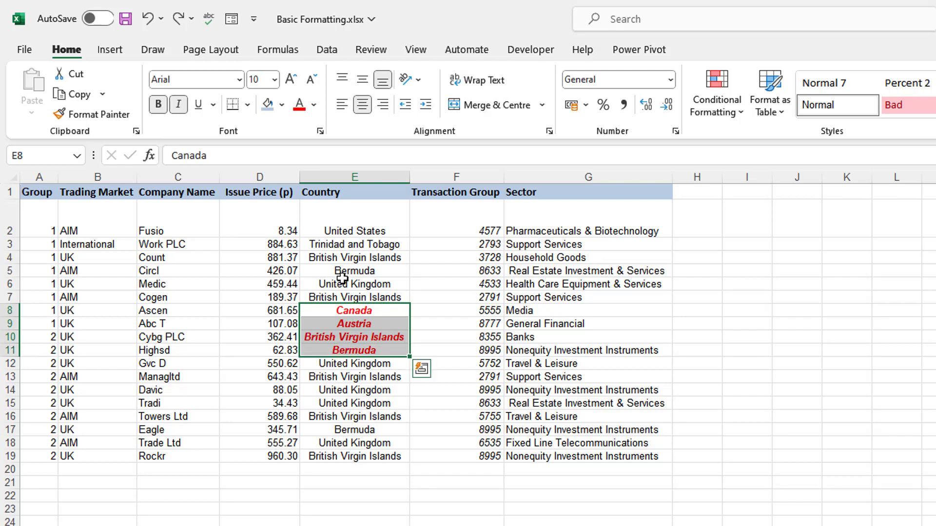
pyautogui.click(315, 104)
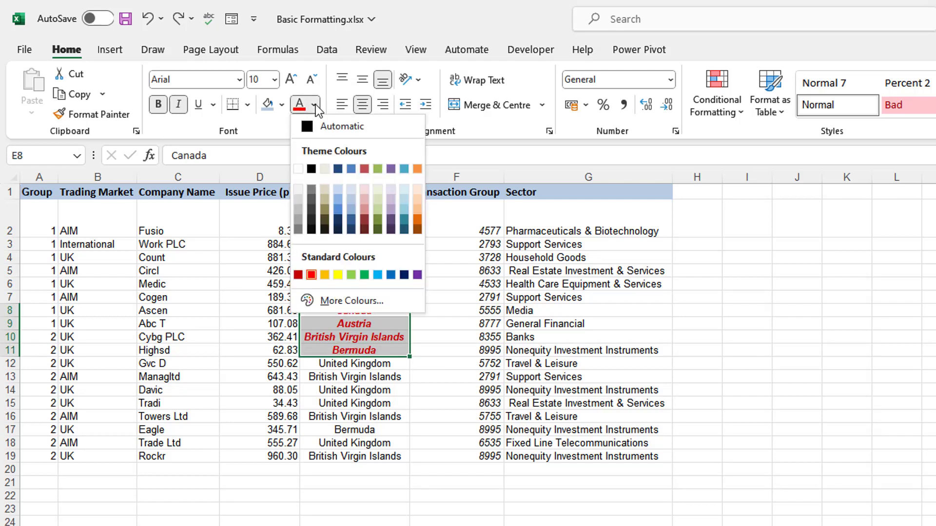
pyautogui.click(311, 169)
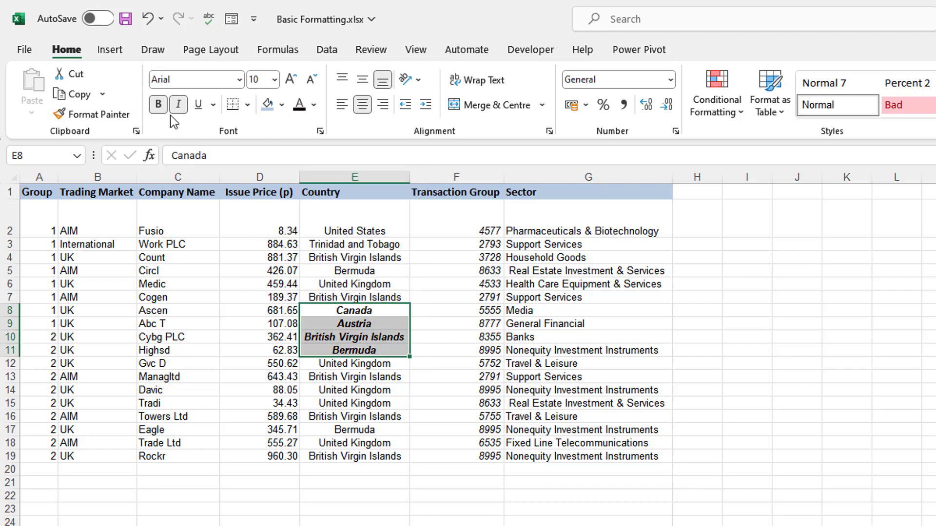
pyautogui.click(159, 104)
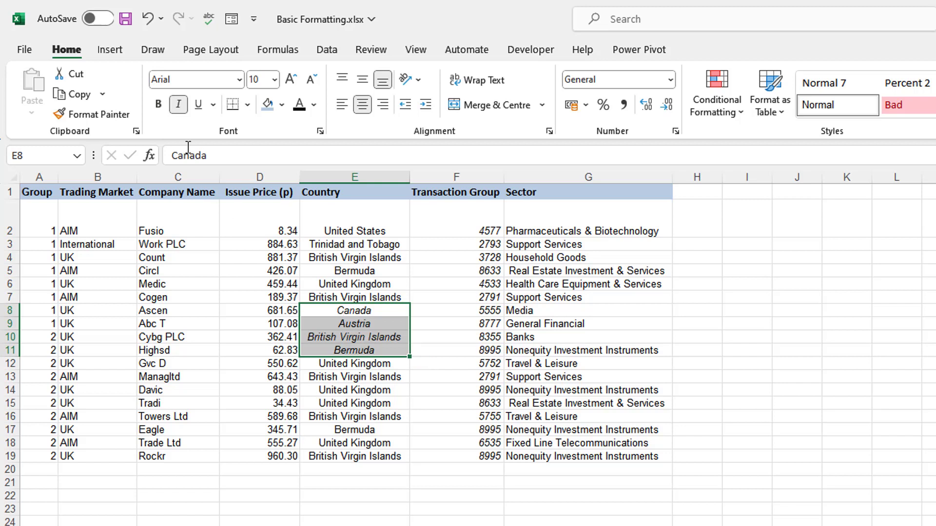
# Remove the italic formatting from the country names in E8:E11
pyautogui.click(179, 104)
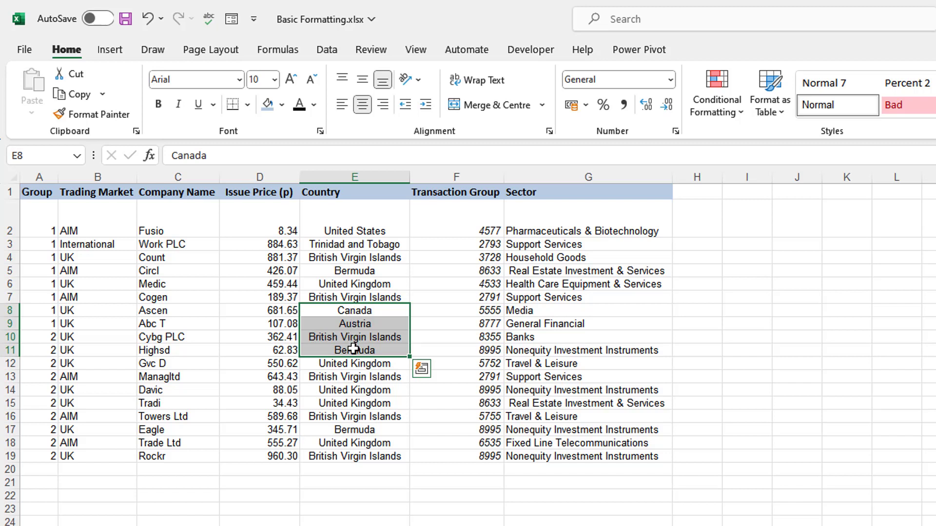
pyautogui.click(354, 377)
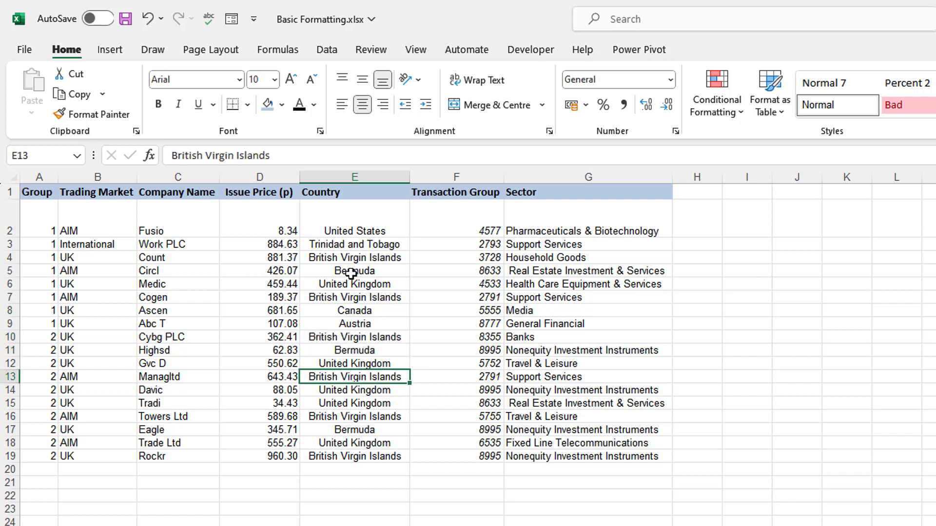
# Try left alignment on the Transaction Group values in F2:F19, then right-align them
pyautogui.click(433, 232)
pyautogui.hotkey('ctrl', 'shift', 'Down')
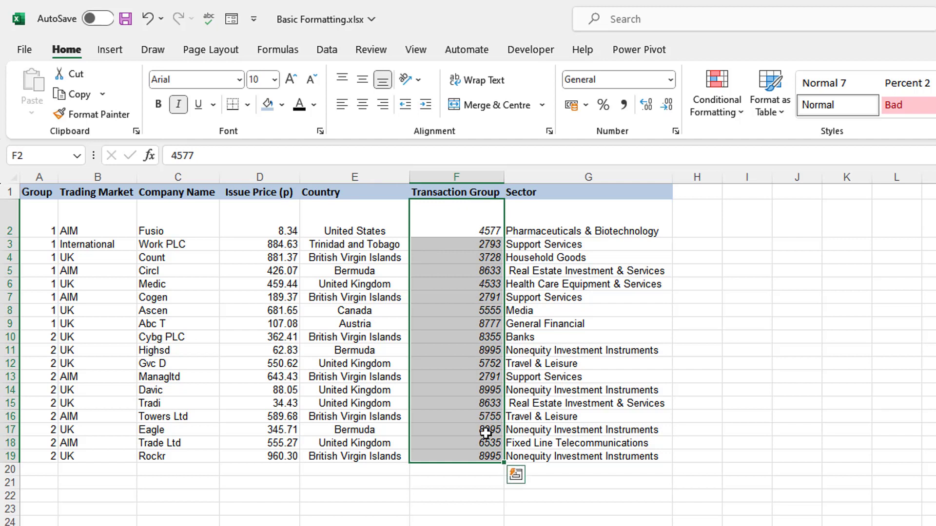
pyautogui.click(342, 107)
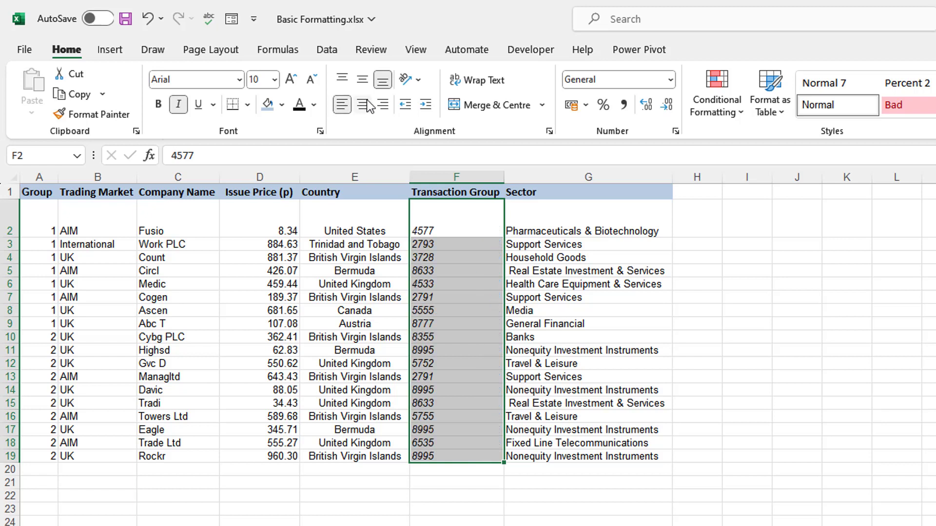
pyautogui.click(383, 104)
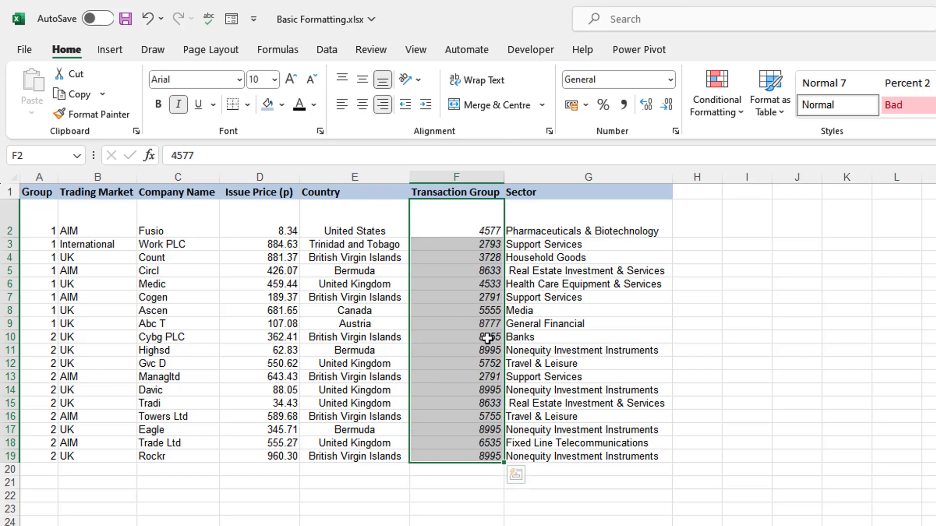
# Remove the leading space from the "Real Estate Investment & Services" entries in G5 and G15 of the Sector column
pyautogui.moveTo(523, 219); pyautogui.dragTo(515, 443)
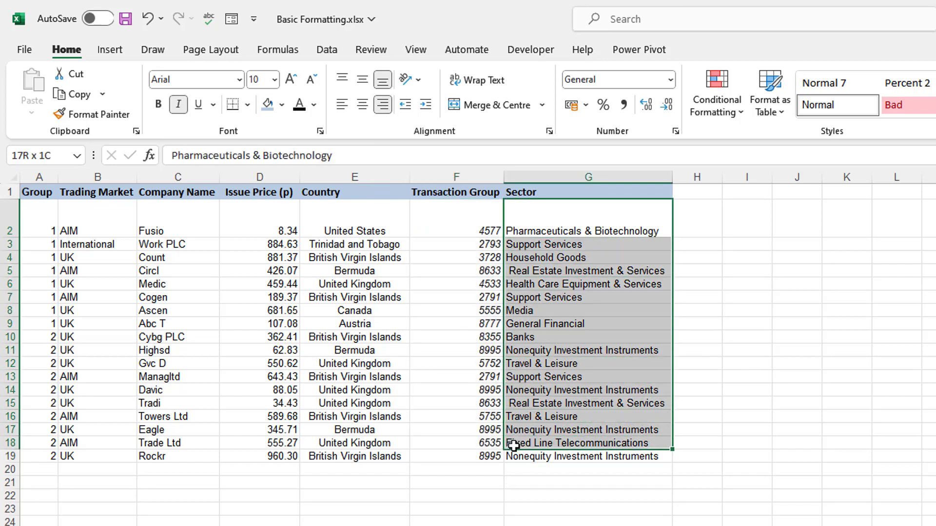
pyautogui.doubleClick(509, 271)
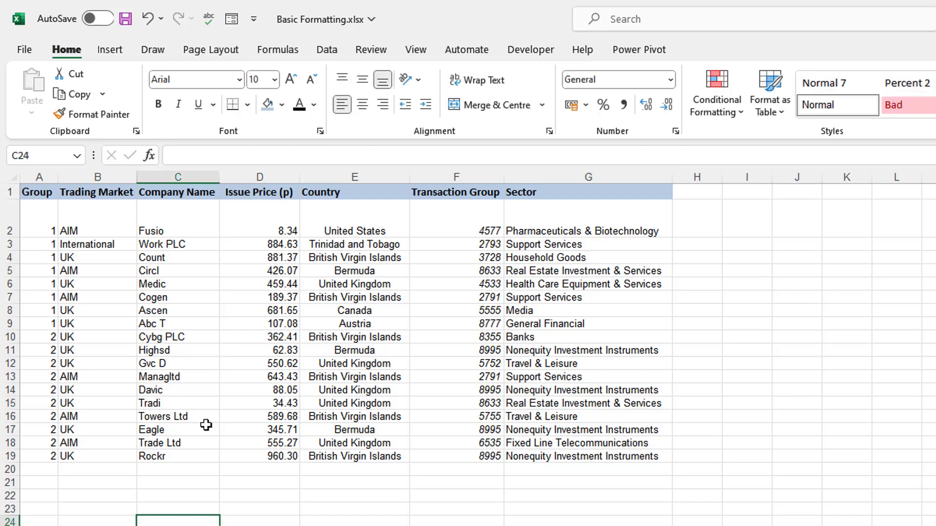
# Reduce the height of row 2 to match the other data rows
pyautogui.moveTo(30, 227); pyautogui.dragTo(547, 209)
pyautogui.click(112, 270)
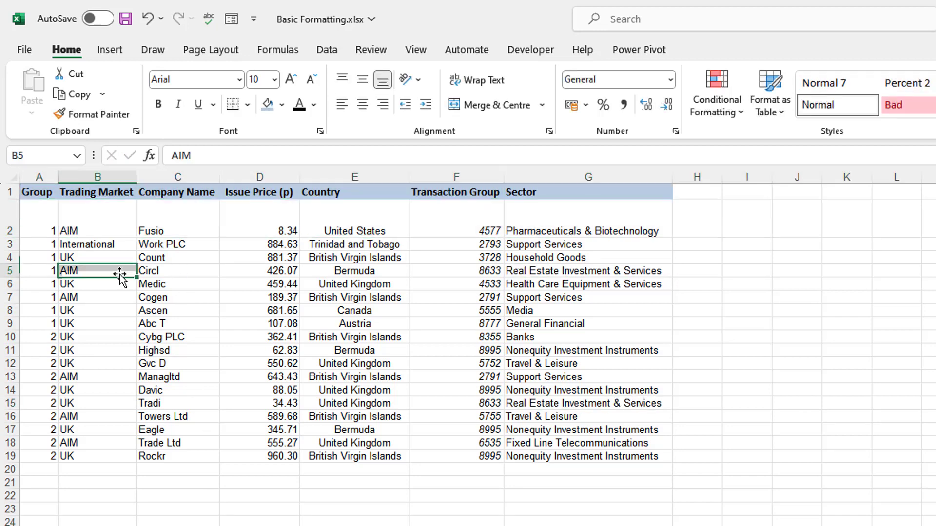
pyautogui.click(8, 227)
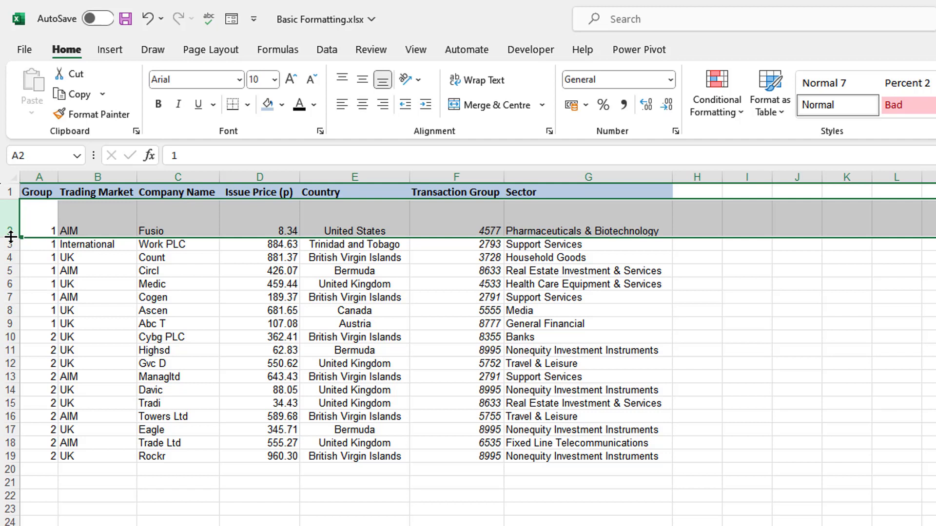
pyautogui.moveTo(11, 237); pyautogui.dragTo(10, 213)
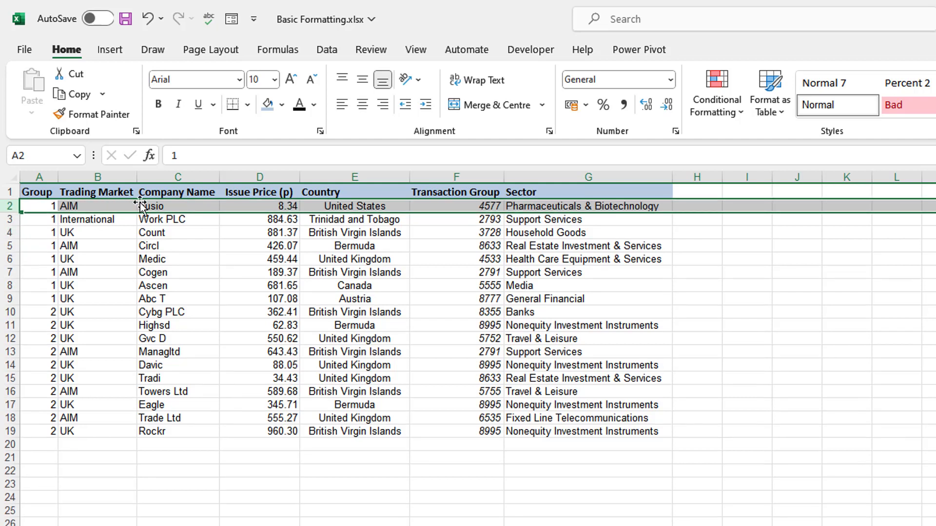